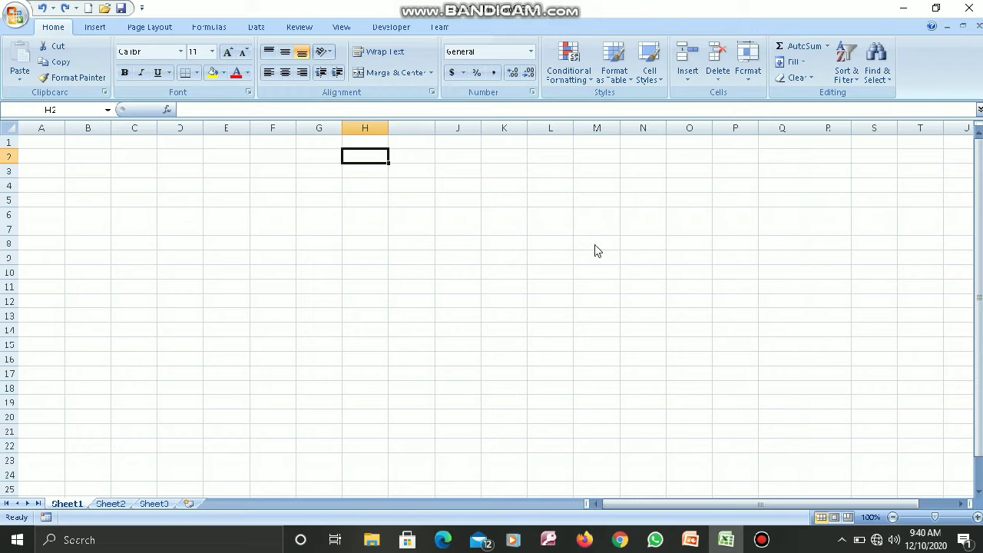
# Step: Enter the text "The name of my school is KCS" in cell H2
pyautogui.write('The na')
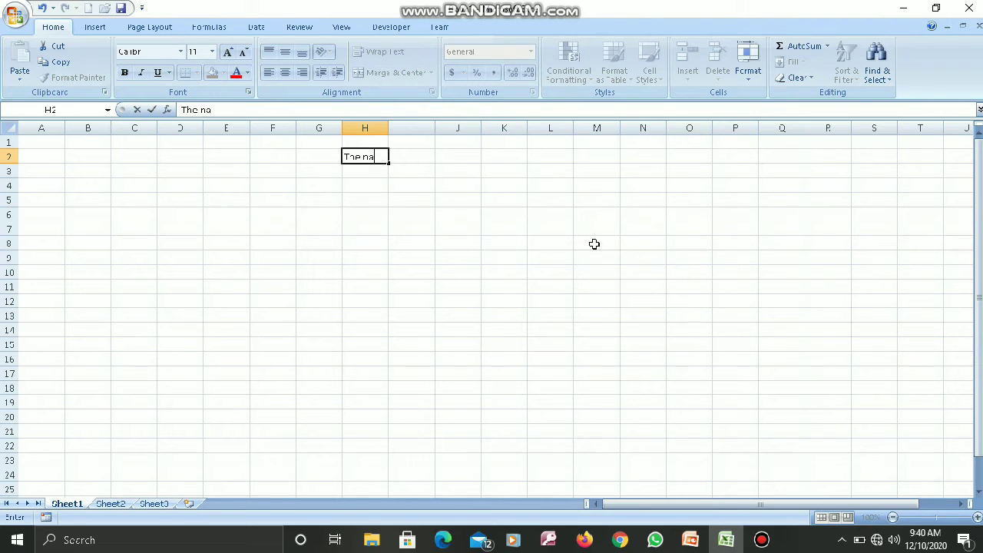
pyautogui.write('me of my school is KCS')
pyautogui.click(405, 272)
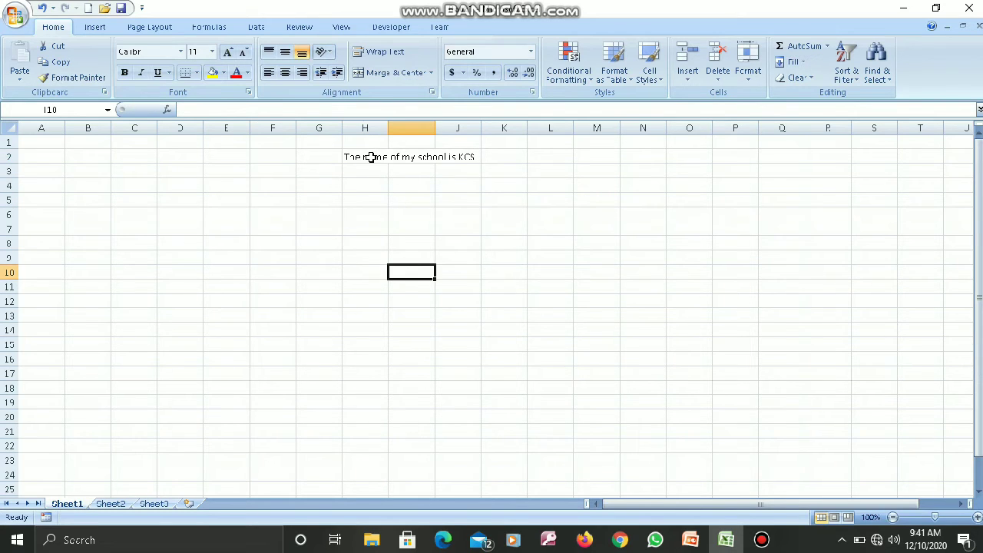
# Step: Apply Wrap Text to cell H2 and undo the wrapping
pyautogui.click(371, 157)
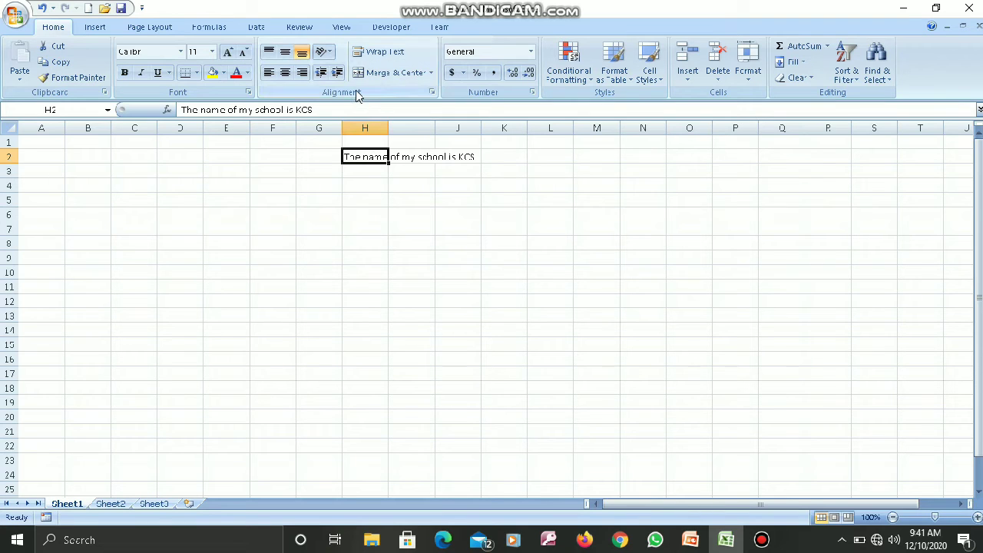
pyautogui.click(383, 55)
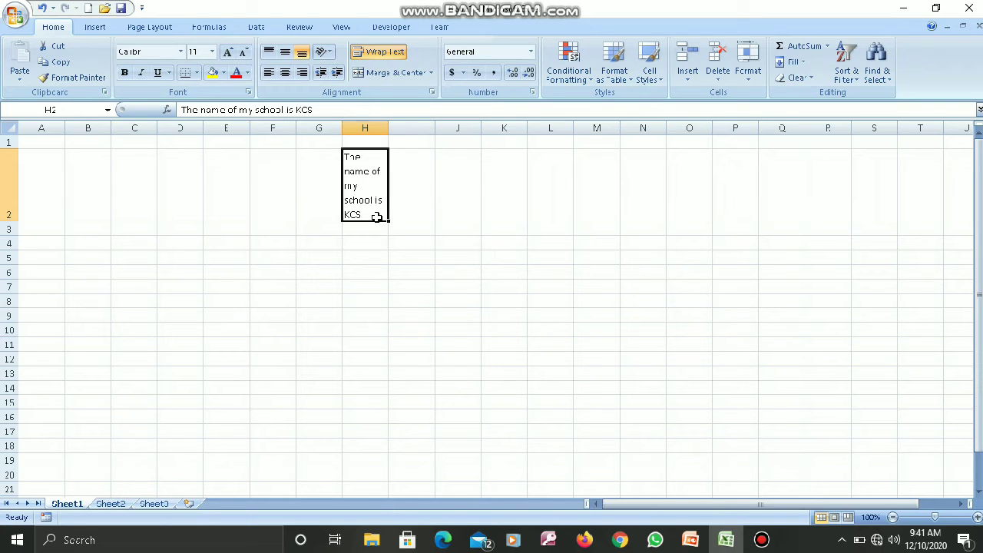
pyautogui.hotkey('ctrl', 'z')
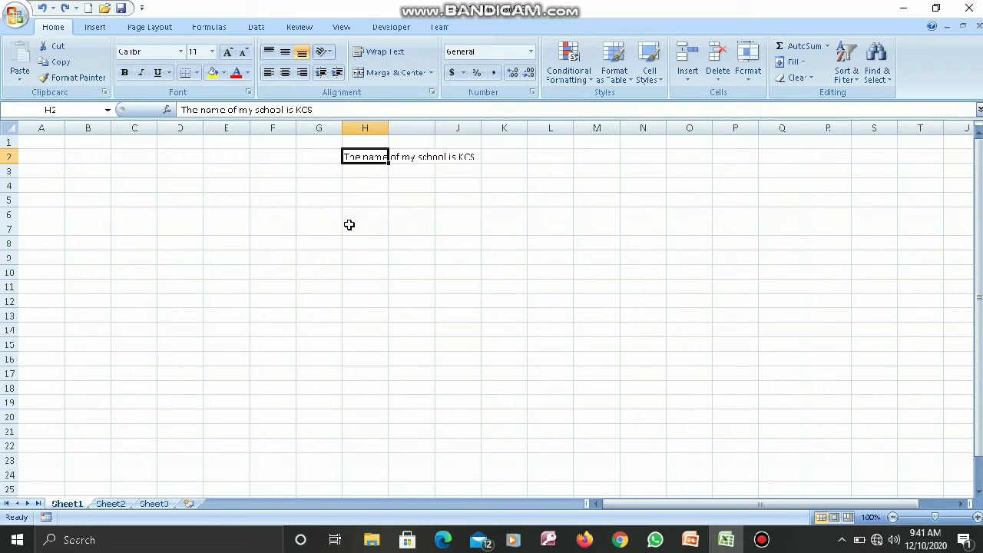
# Step: Set the text orientation of cell H2 to Angle Counterclockwise, and change it to Angle Clockwise
pyautogui.click(327, 58)
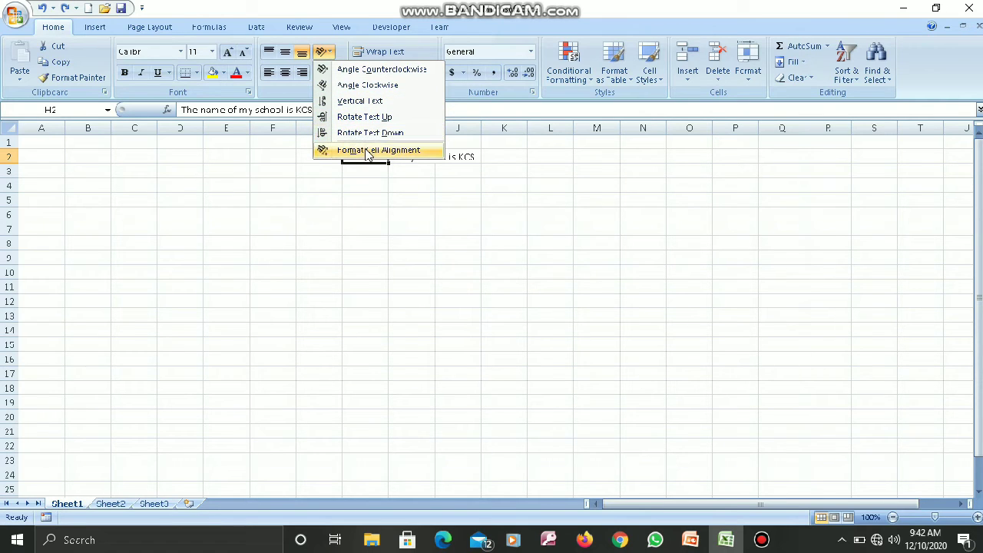
pyautogui.click(382, 69)
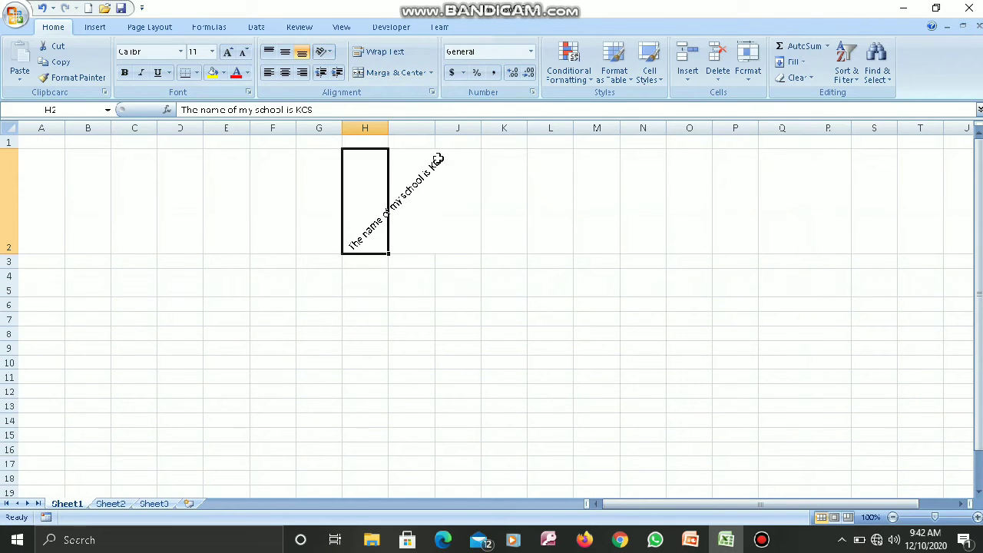
pyautogui.click(330, 53)
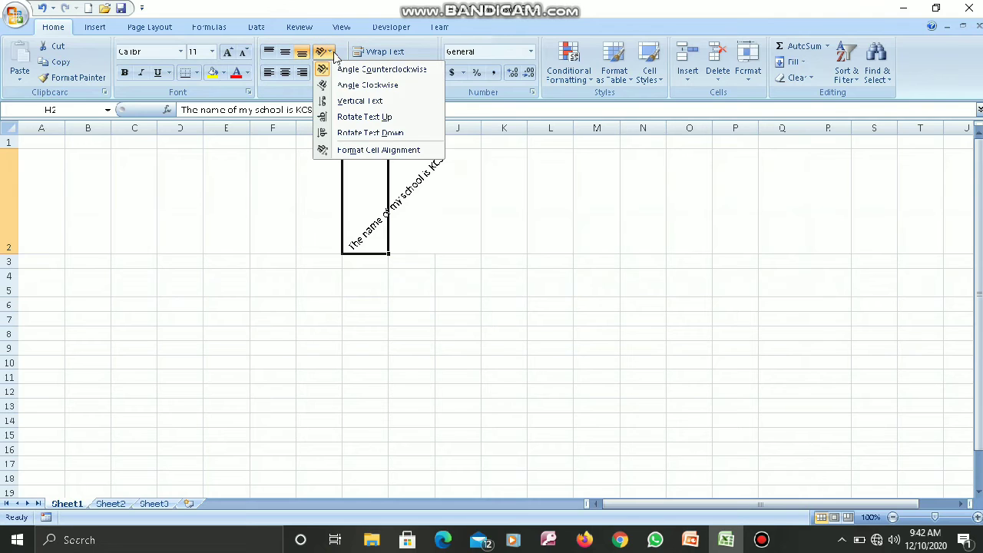
pyautogui.click(366, 86)
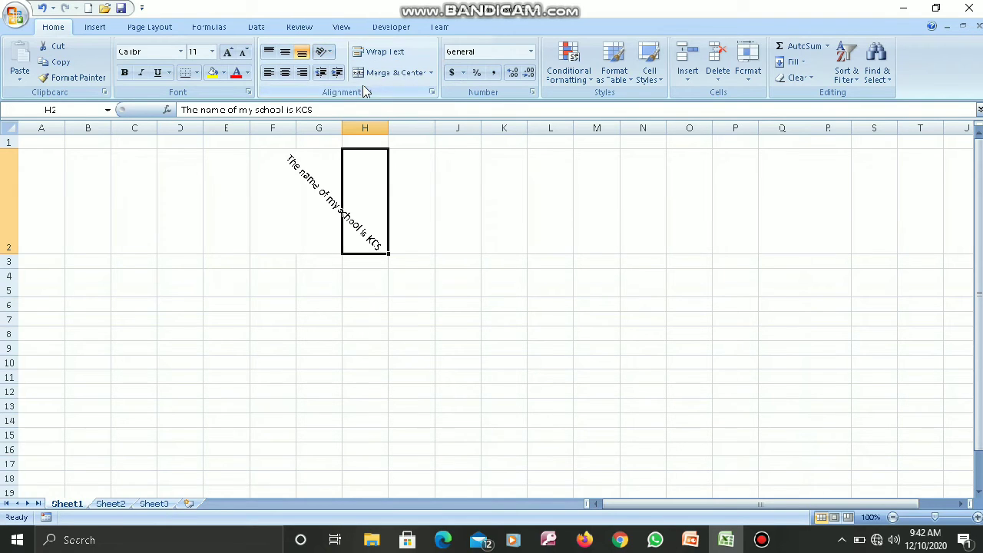
# Step: Change the text orientation of cell H2 to Vertical Text, and switch it to Rotate Text Up
pyautogui.click(326, 52)
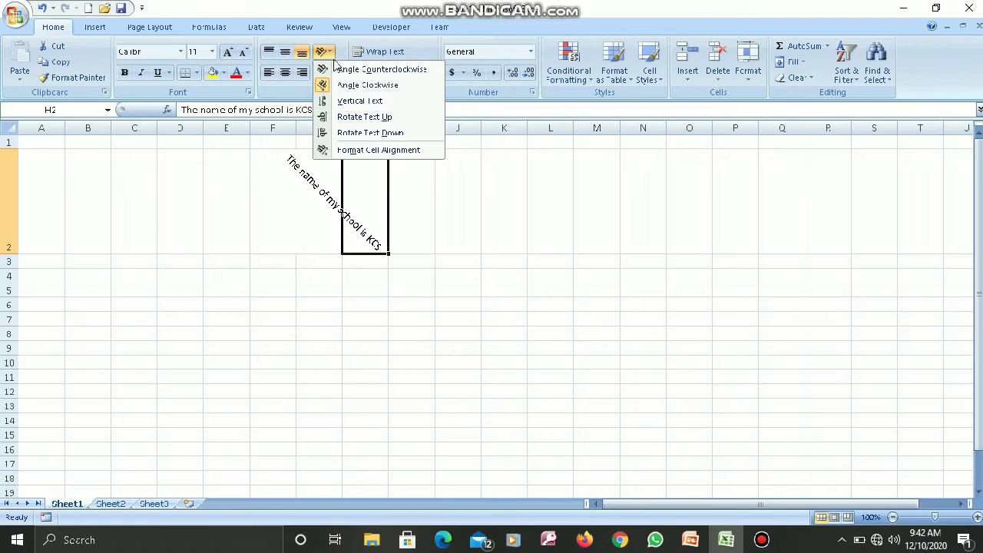
pyautogui.click(354, 107)
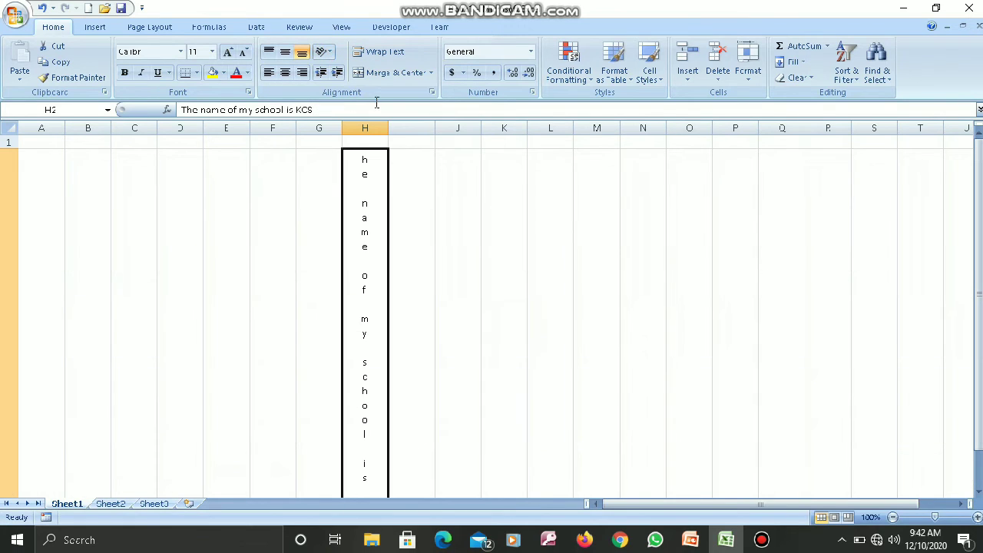
pyautogui.click(330, 54)
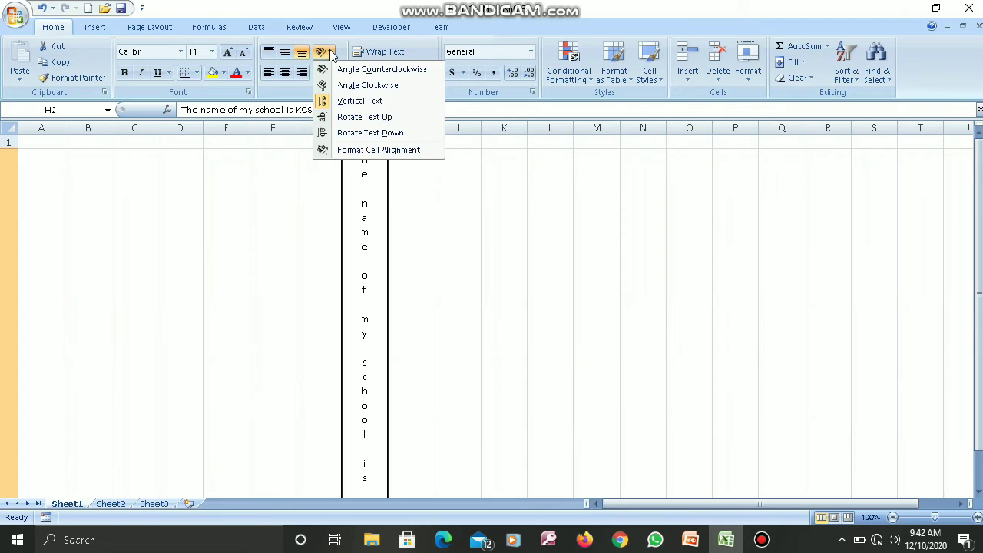
pyautogui.click(350, 117)
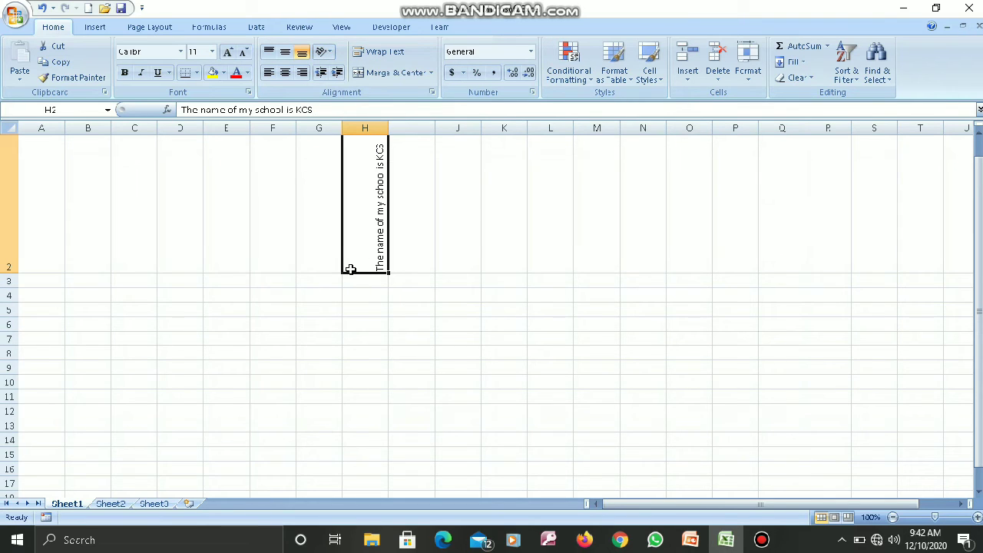
# Step: Apply Rotate Text Down to cell H2, and return its text to horizontal through the Format Cell Alignment degrees setting
pyautogui.click(331, 53)
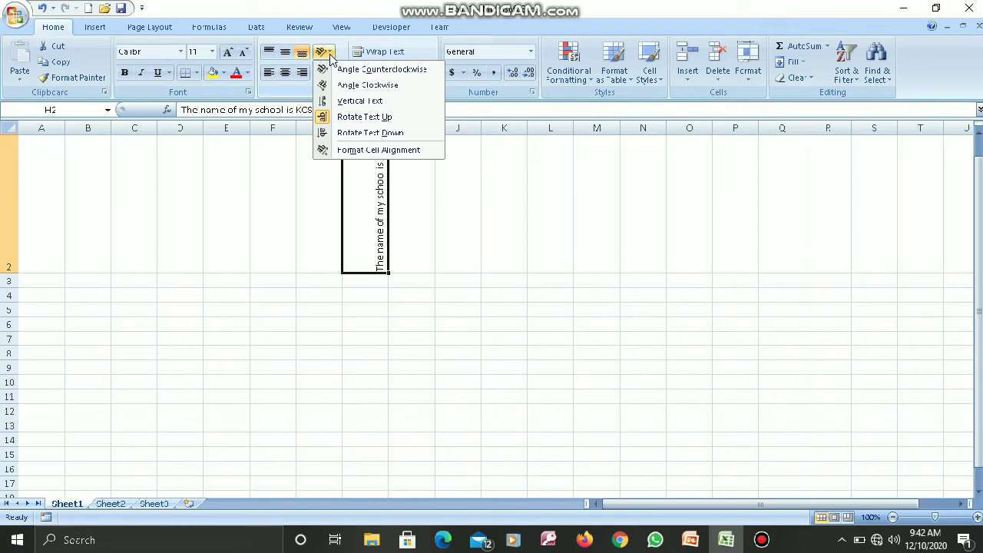
pyautogui.click(357, 137)
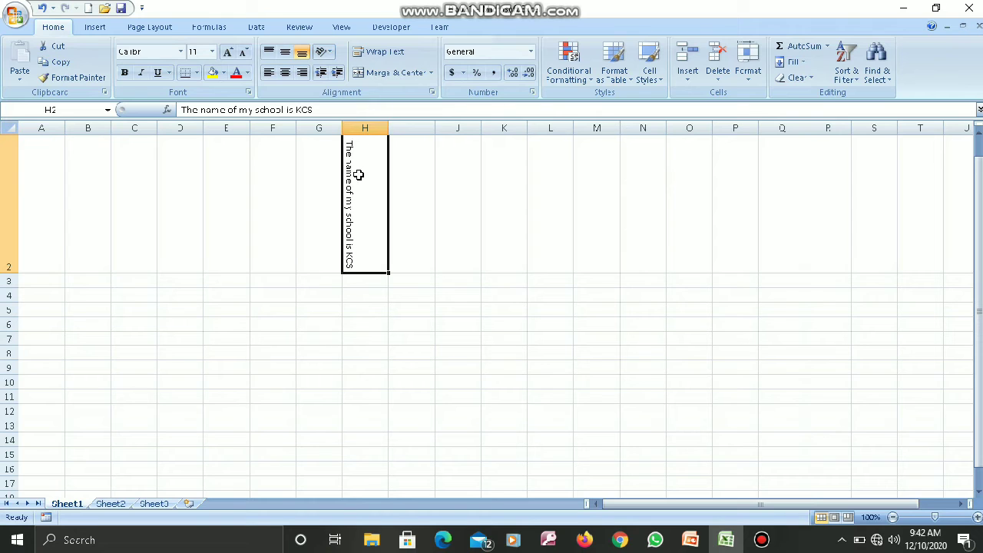
pyautogui.click(327, 52)
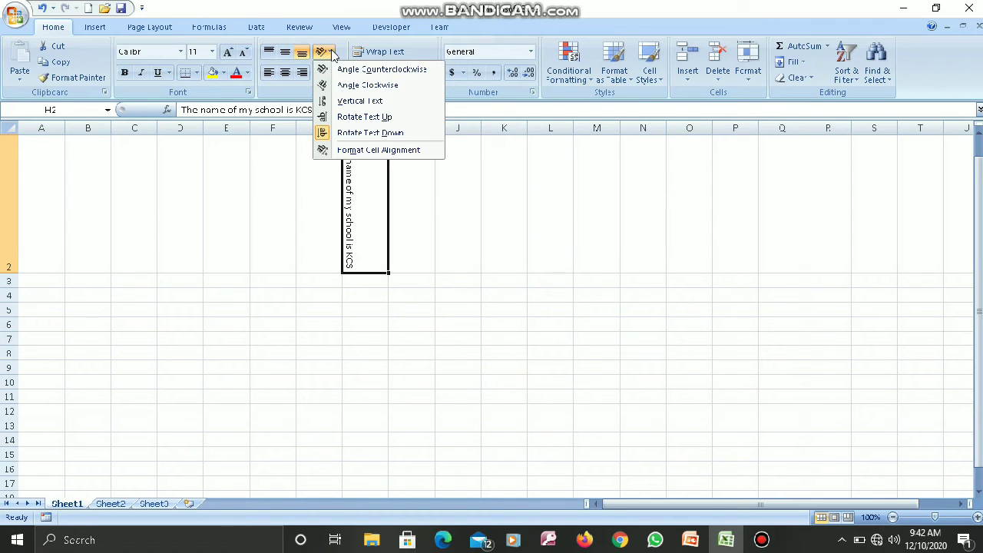
pyautogui.click(368, 153)
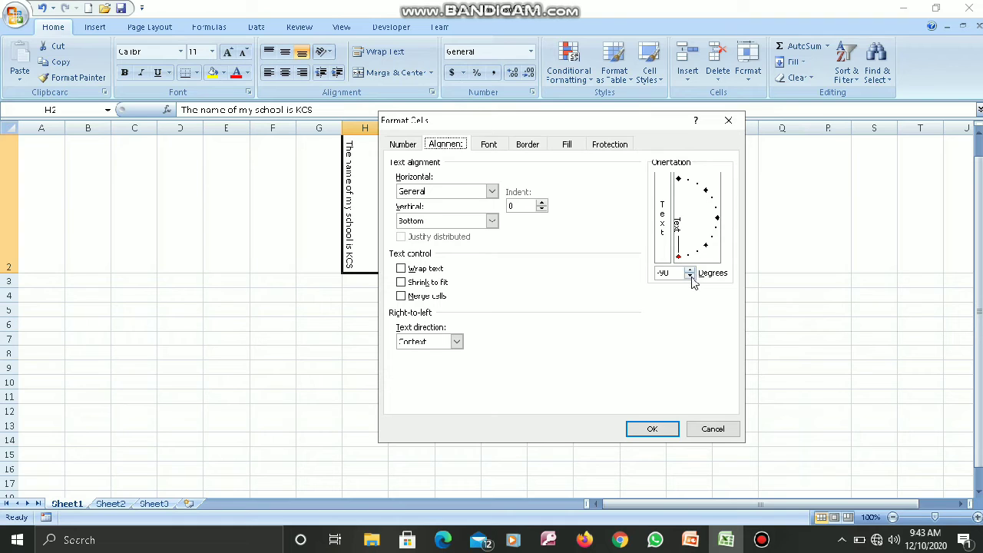
pyautogui.click(691, 272)
pyautogui.moveTo(690, 273); pyautogui.dragTo(690, 273)
pyautogui.click(651, 429)
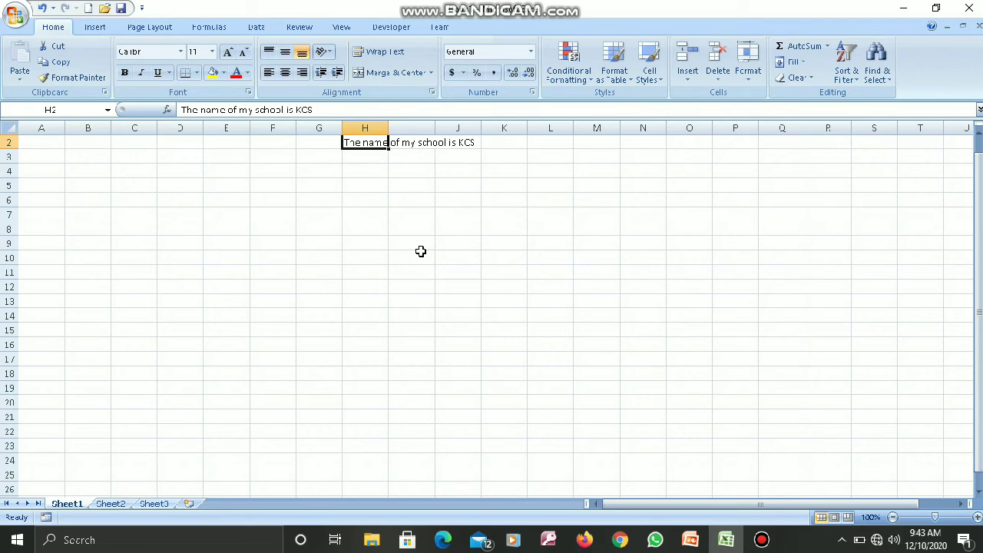
# Step: Merge and center cells H2 through J2 so the sentence sits in one cell
pyautogui.moveTo(356, 6)
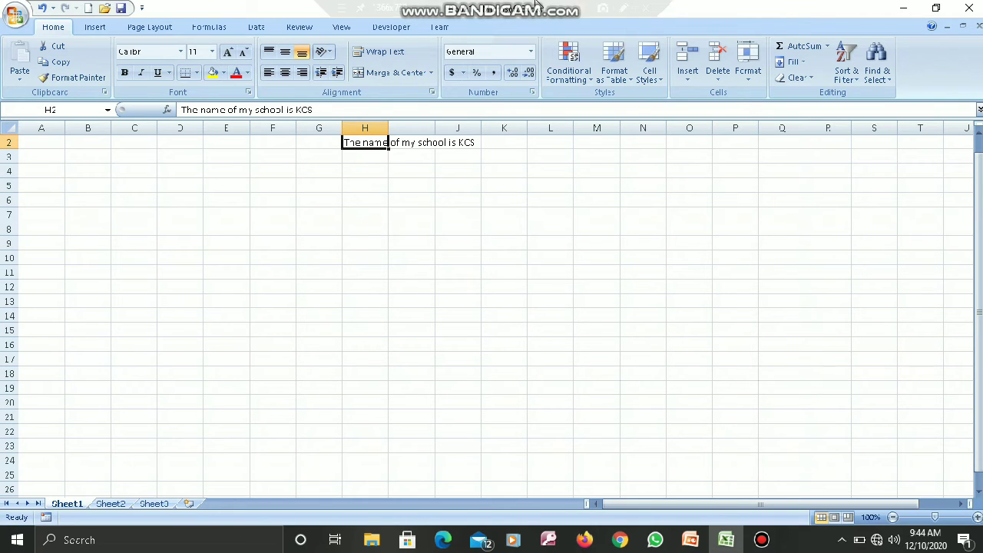
pyautogui.moveTo(541, 7)
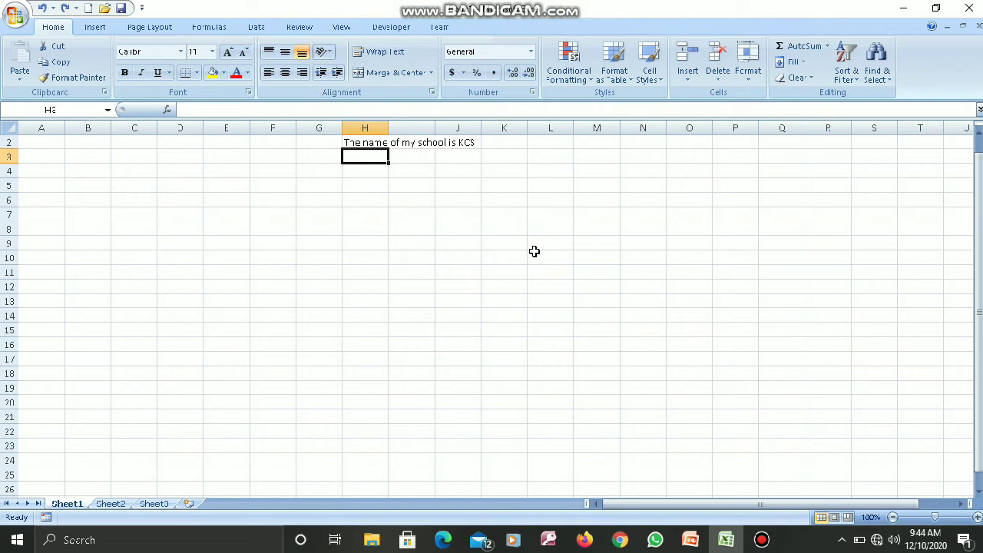
pyautogui.press('Up')
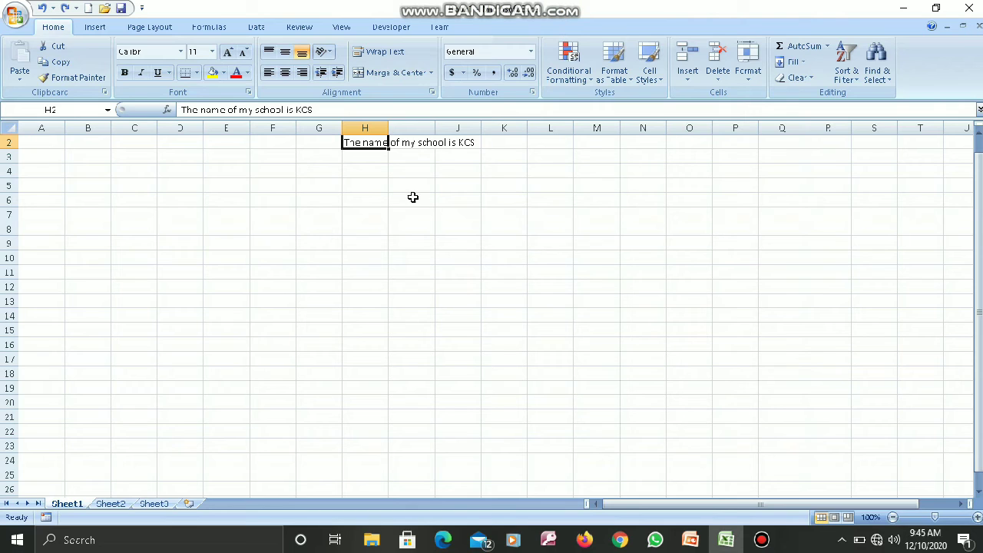
pyautogui.hotkey('shift', 'Right')
pyautogui.hotkey('shift', 'Right')
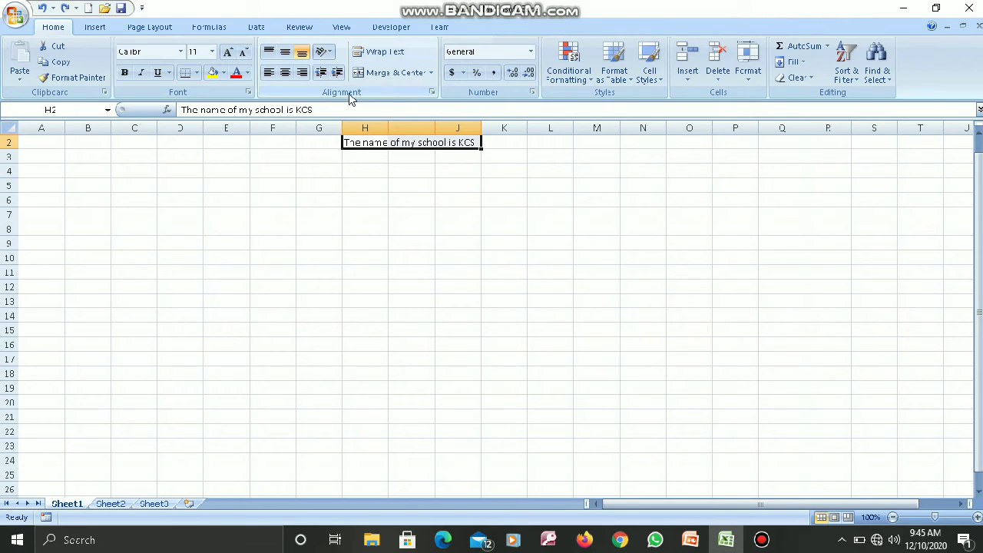
pyautogui.click(431, 73)
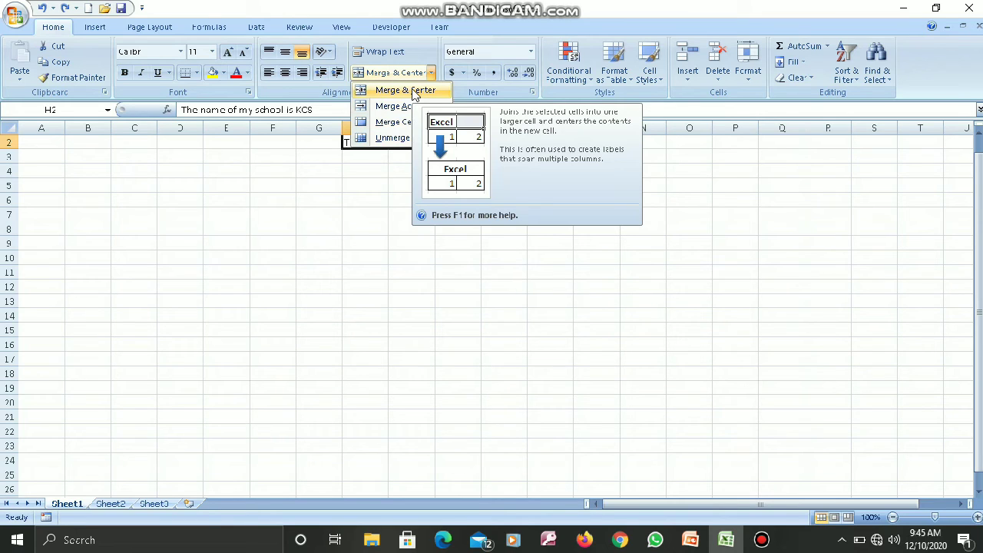
pyautogui.click(404, 91)
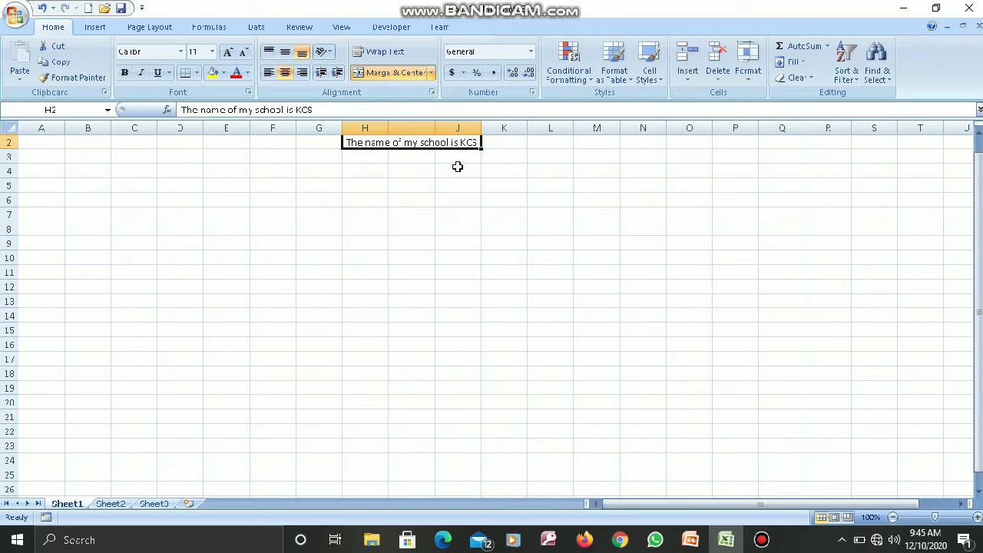
pyautogui.click(476, 197)
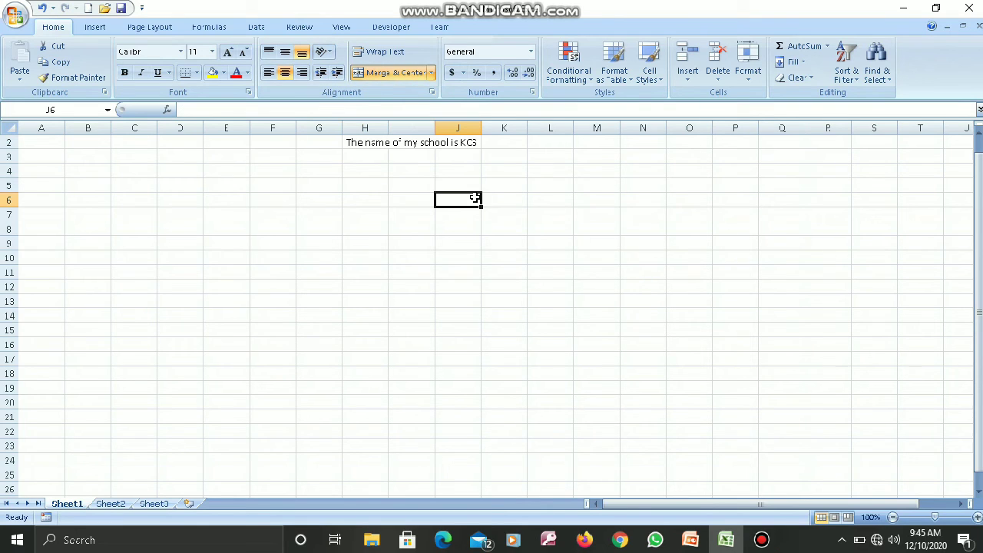
pyautogui.click(442, 144)
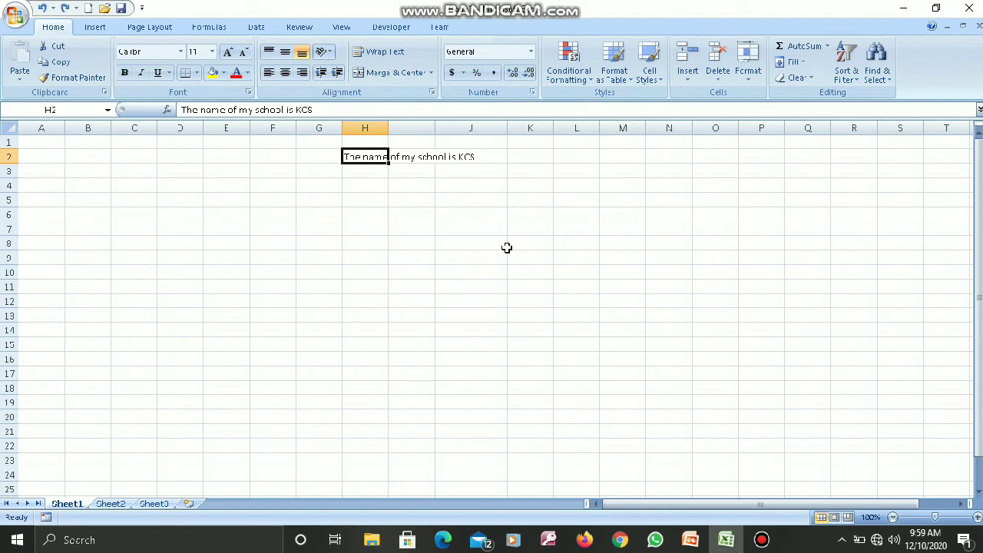
# Step: Apply Merge Across to cells H2 through J2, and undo both the merge and the earlier widening of column J
pyautogui.hotkey('shift', 'Right')
pyautogui.hotkey('shift', 'Right')
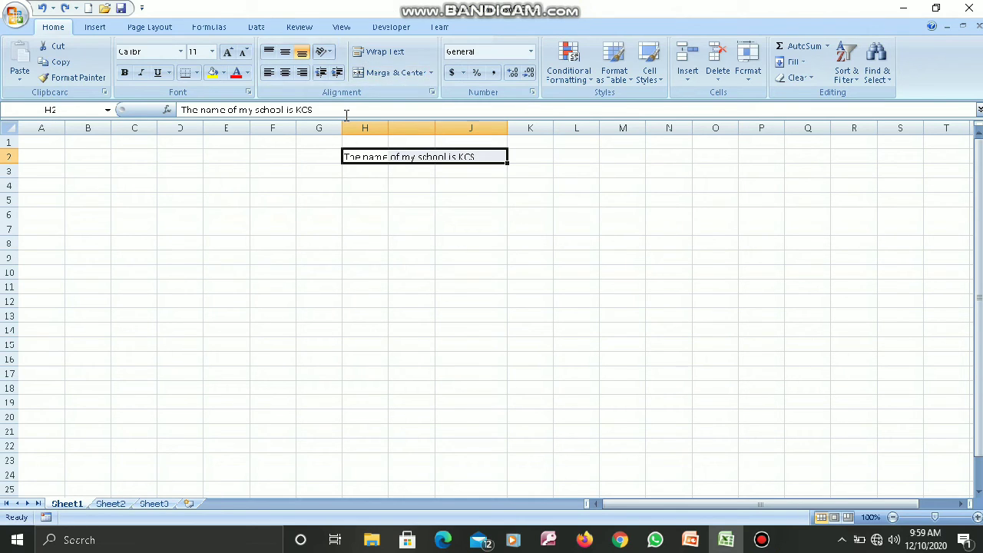
pyautogui.click(432, 73)
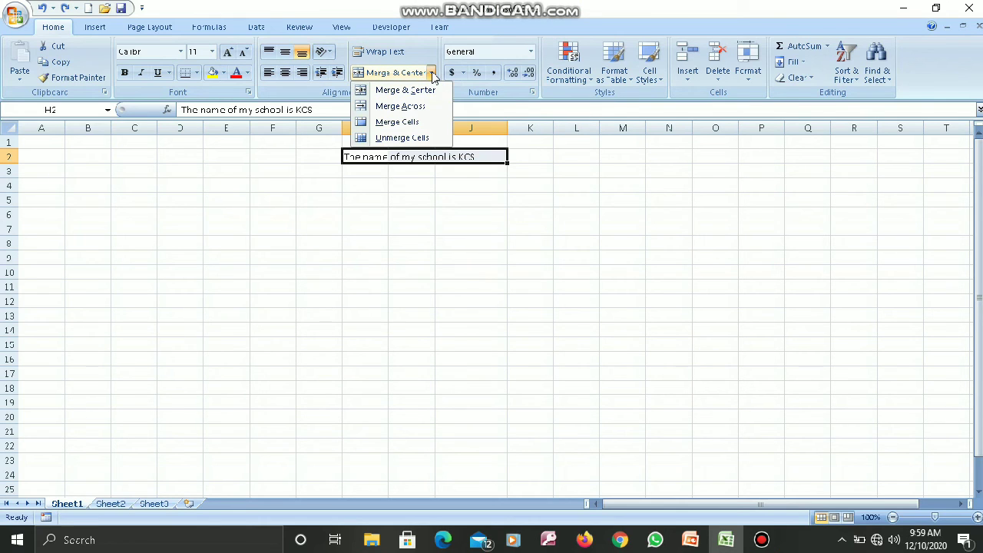
pyautogui.click(410, 106)
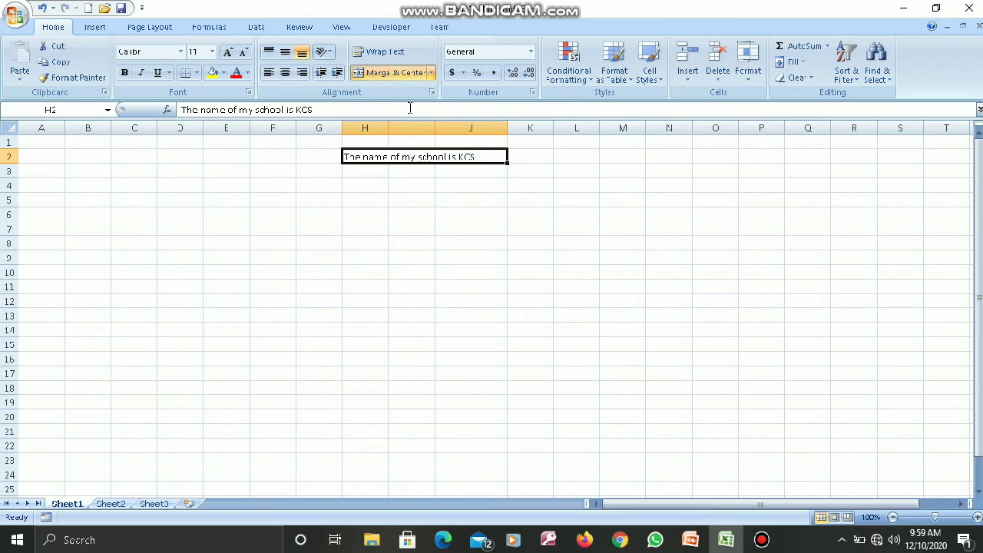
pyautogui.click(368, 239)
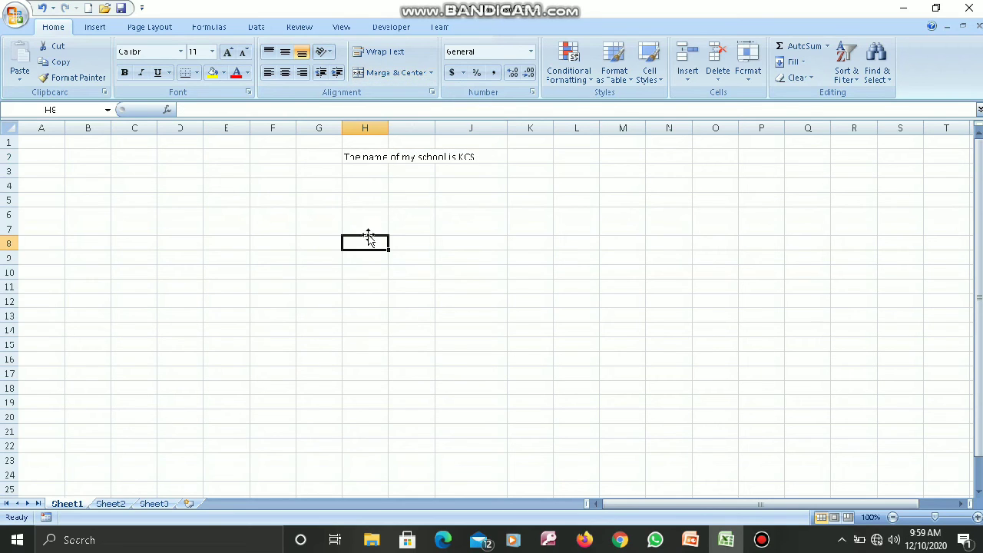
pyautogui.click(374, 158)
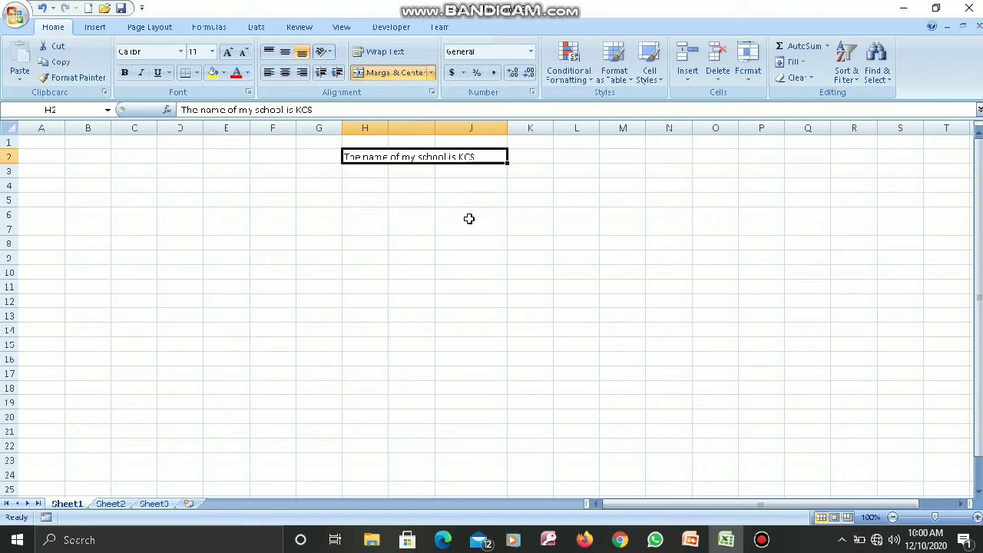
pyautogui.hotkey('ctrl', 'z')
pyautogui.hotkey('ctrl', 'z')
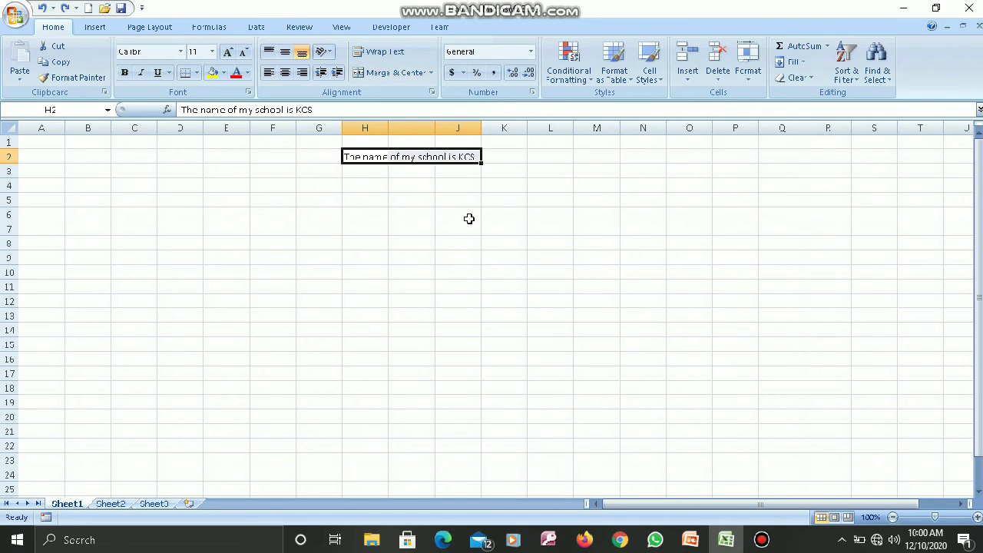
# Step: Widen column J beyond the end of the sentence and select cell H2
pyautogui.click(415, 248)
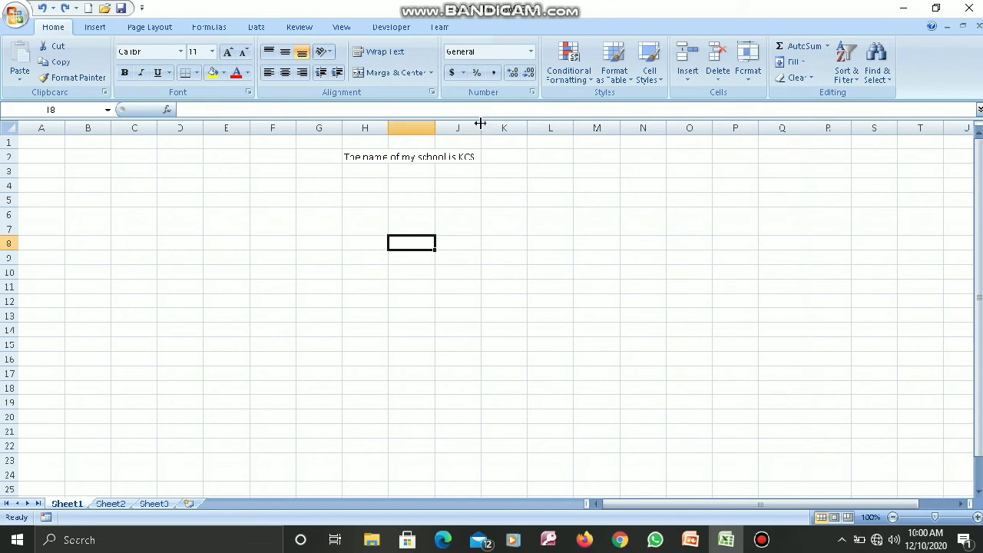
pyautogui.moveTo(482, 129); pyautogui.dragTo(510, 129)
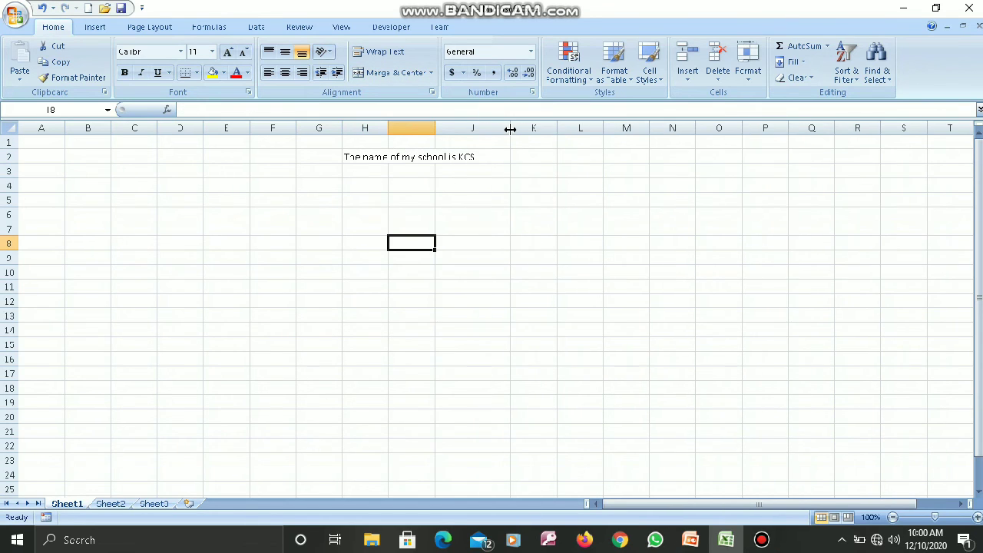
pyautogui.click(357, 160)
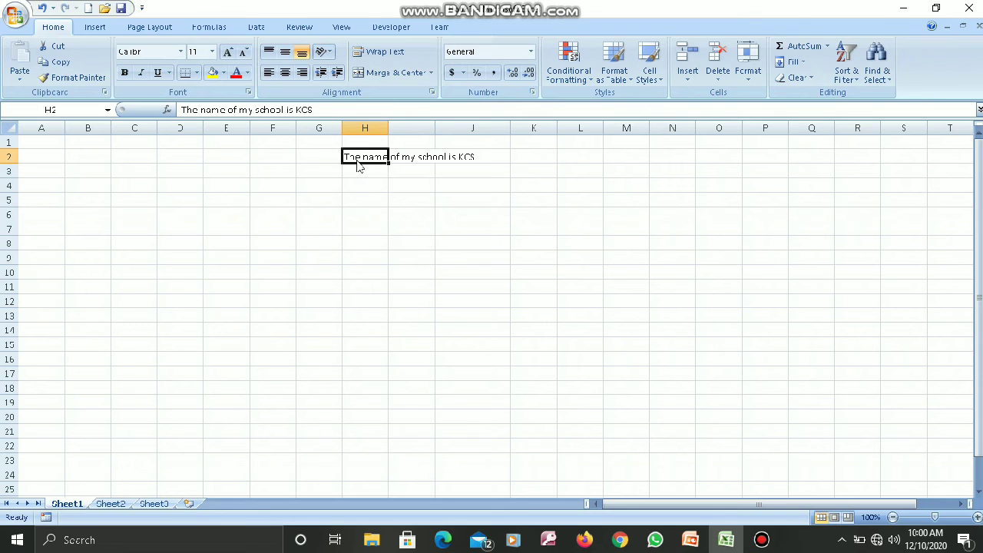
# Step: Merge and center cells H2 through J2 across the widened column J
pyautogui.hotkey('shift', 'Right')
pyautogui.hotkey('shift', 'Right')
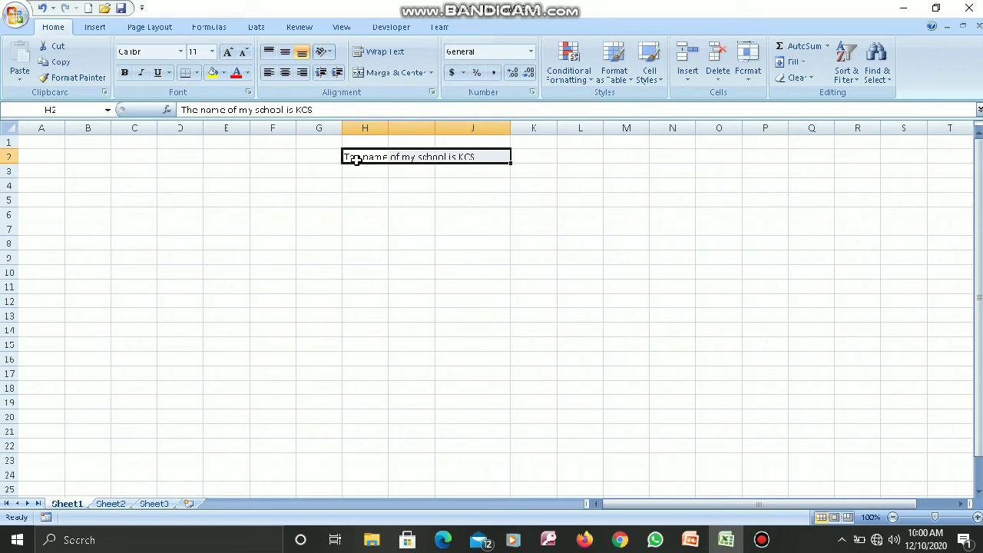
pyautogui.click(404, 77)
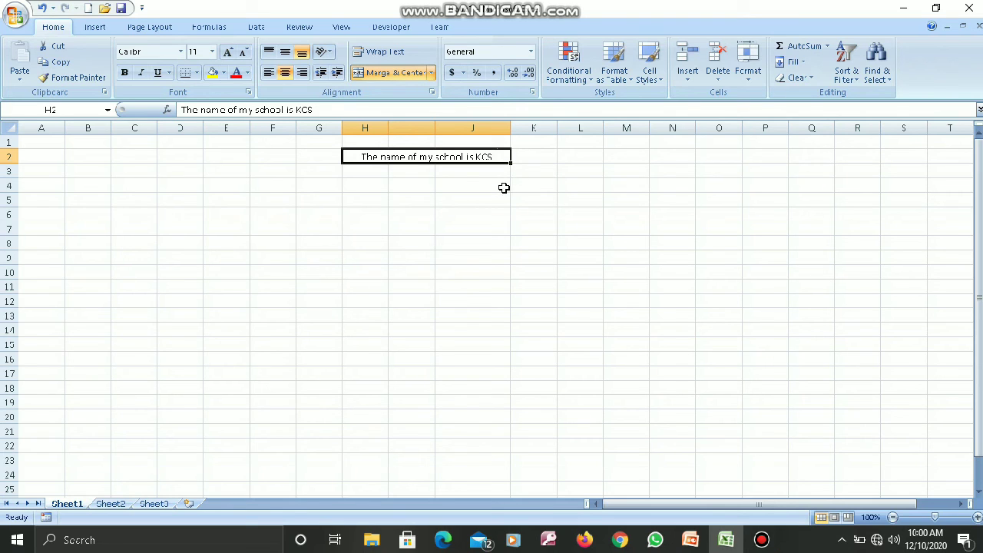
pyautogui.click(431, 72)
pyautogui.click(433, 75)
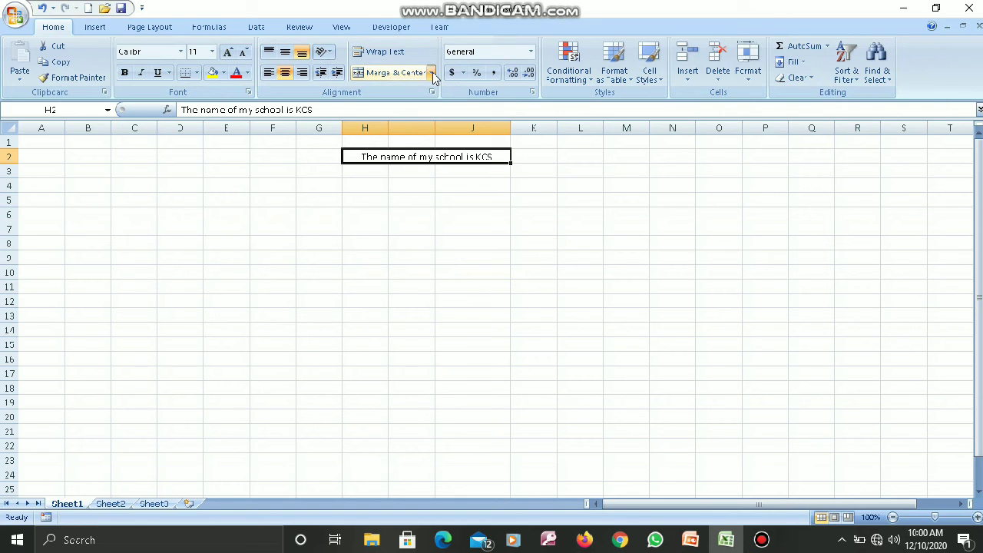
pyautogui.click(561, 9)
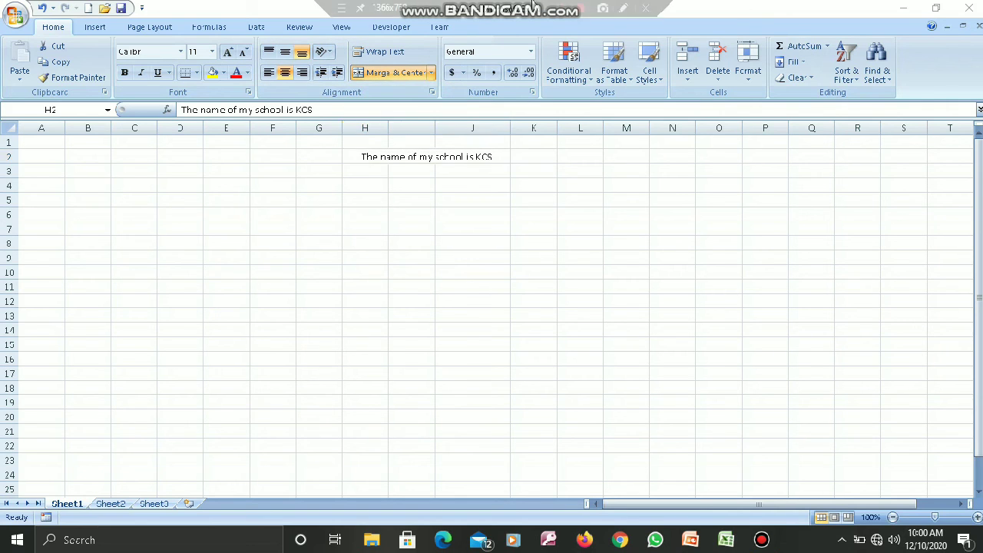
pyautogui.click(433, 74)
pyautogui.click(433, 75)
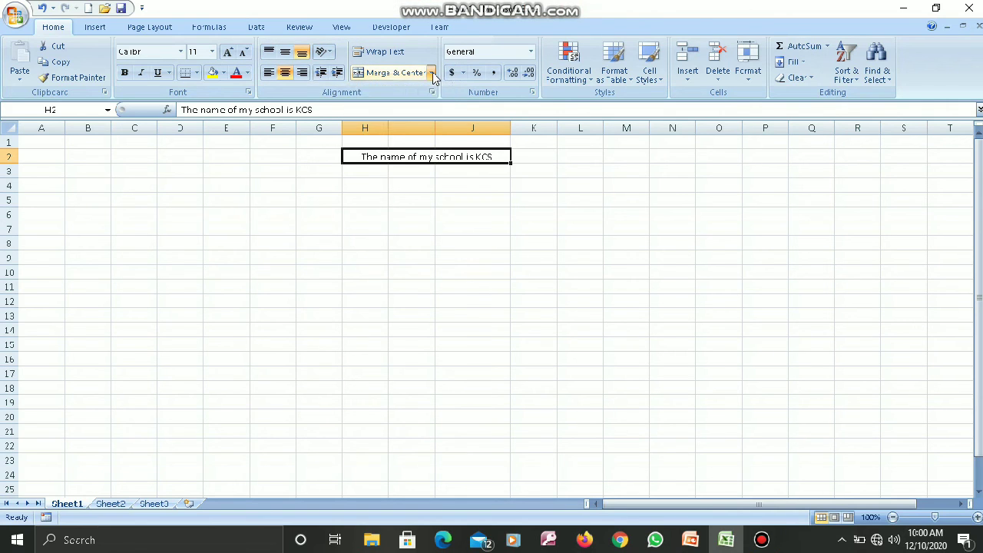
pyautogui.click(568, 4)
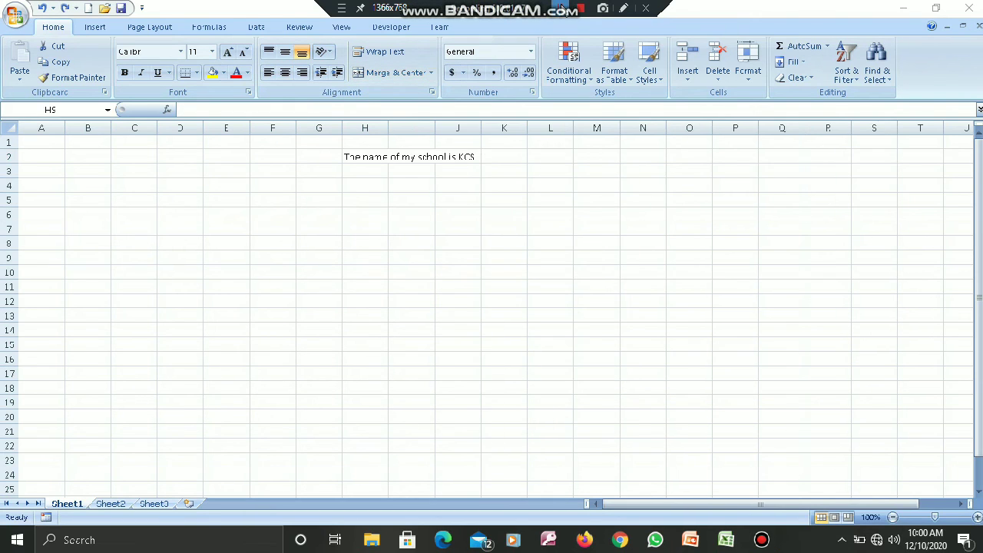
pyautogui.click(374, 99)
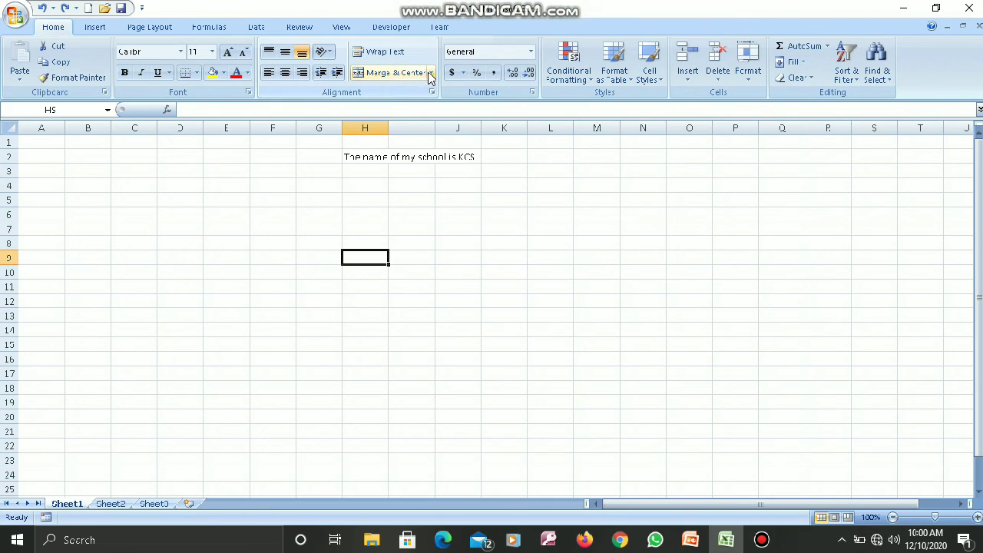
pyautogui.click(432, 73)
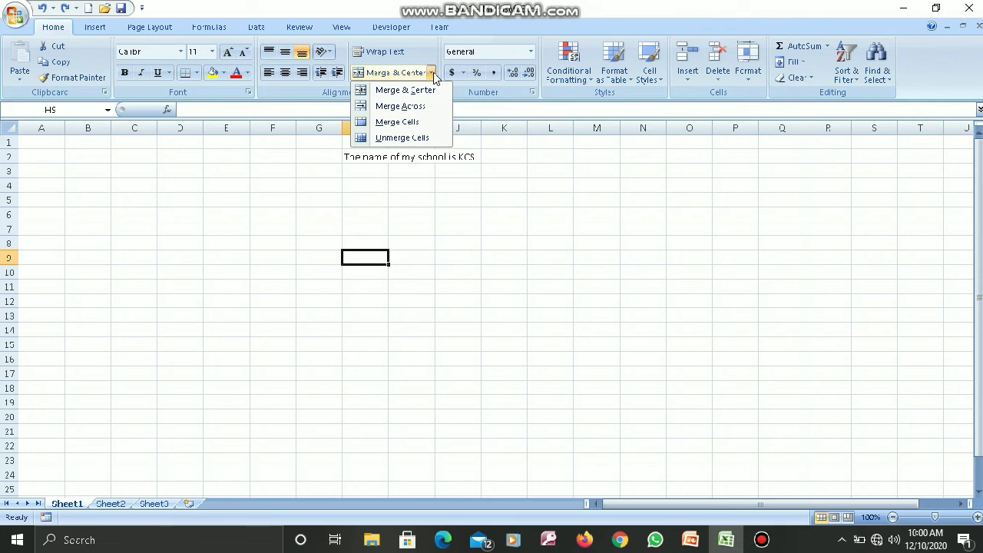
pyautogui.click(456, 222)
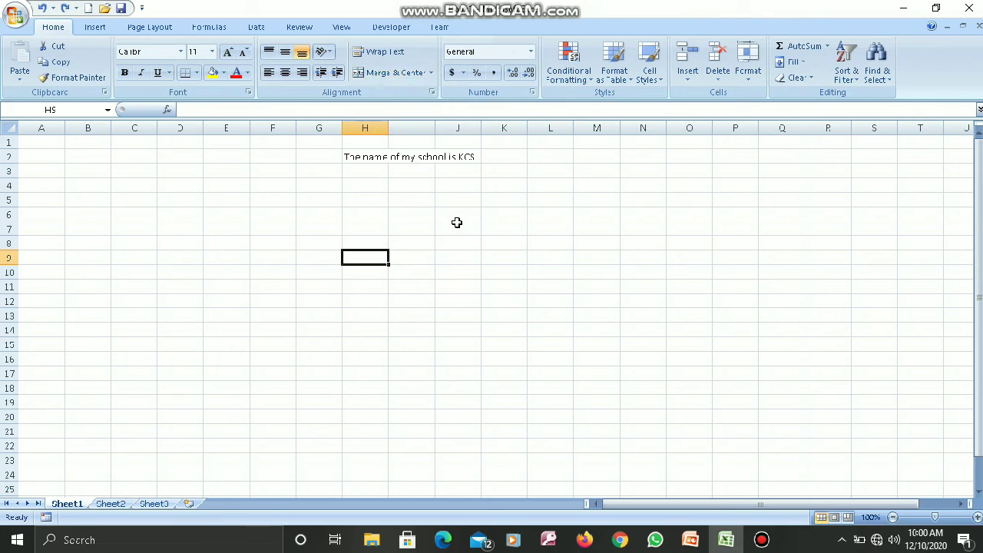
# Step: Merge the block of cells H2 through J5 into one cell with Merge Cells
pyautogui.click(367, 157)
pyautogui.hotkey('shift', 'Right')
pyautogui.hotkey('shift', 'Right')
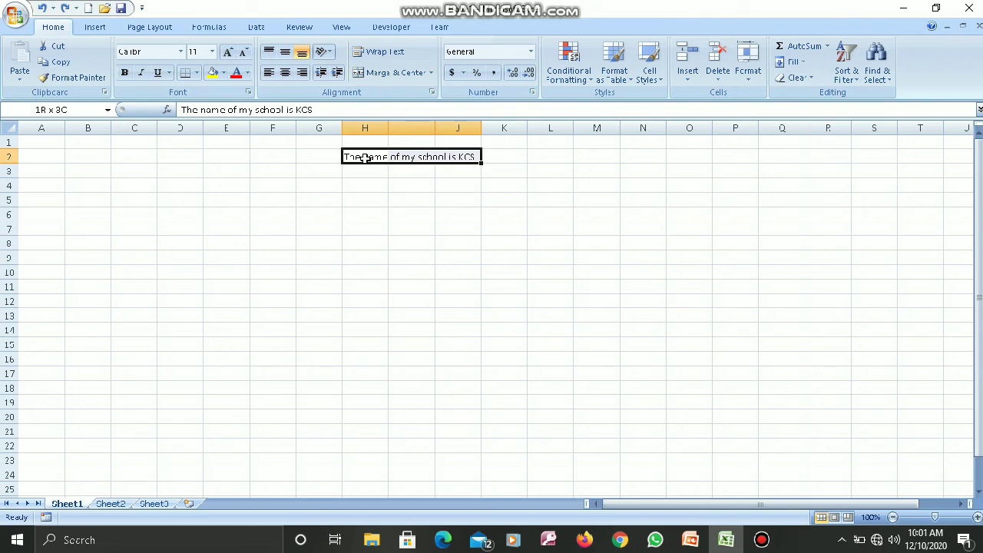
pyautogui.hotkey('shift', 'Down')
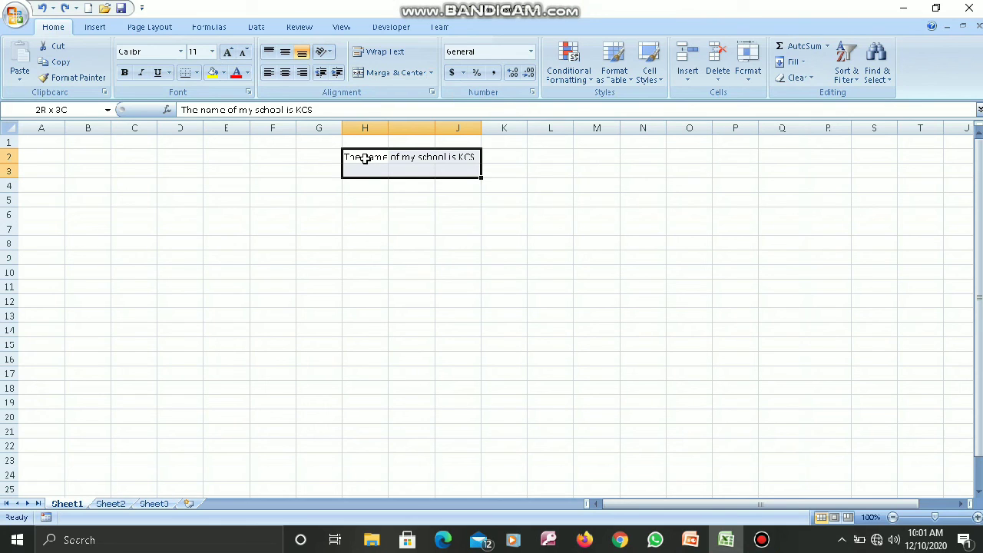
pyautogui.hotkey('shift', 'Down')
pyautogui.hotkey('shift', 'Down')
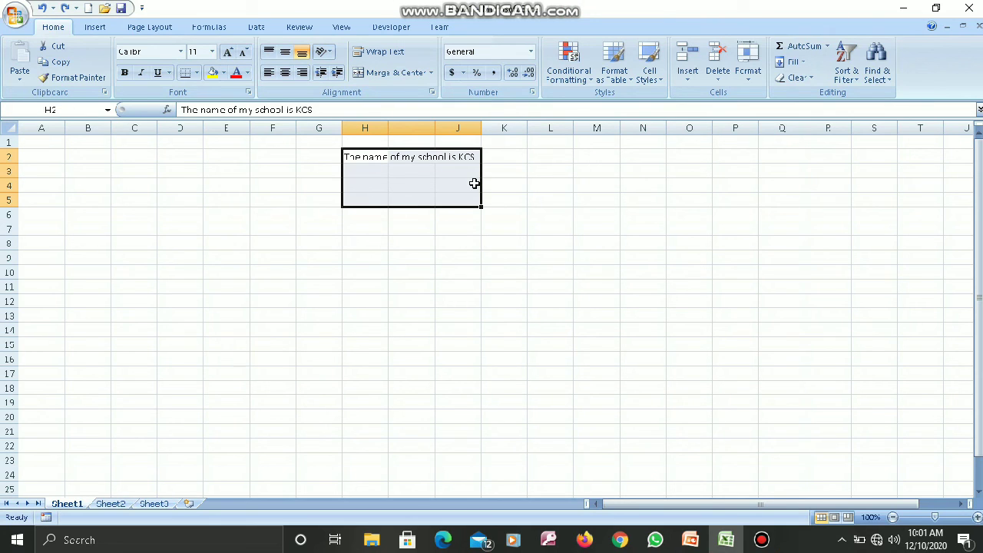
pyautogui.click(432, 73)
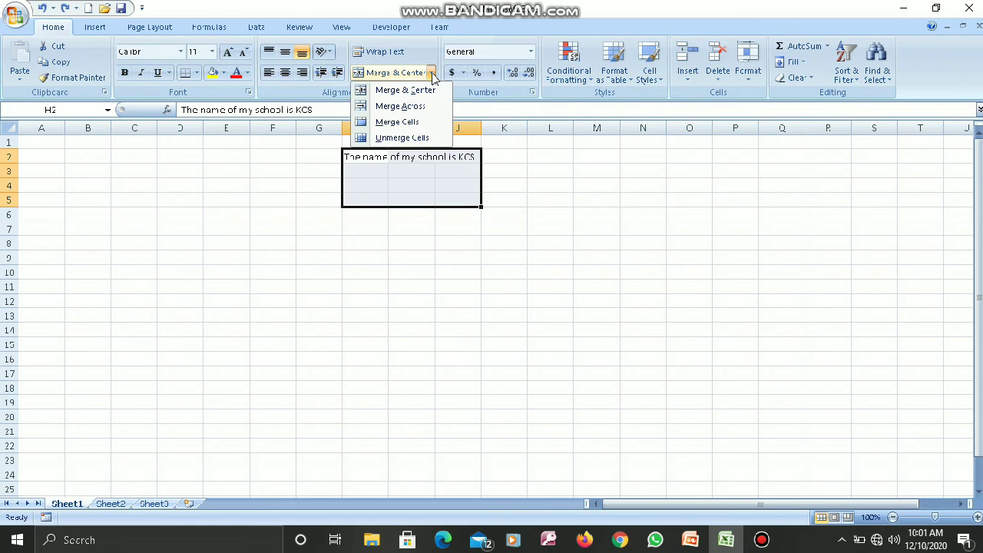
pyautogui.click(414, 123)
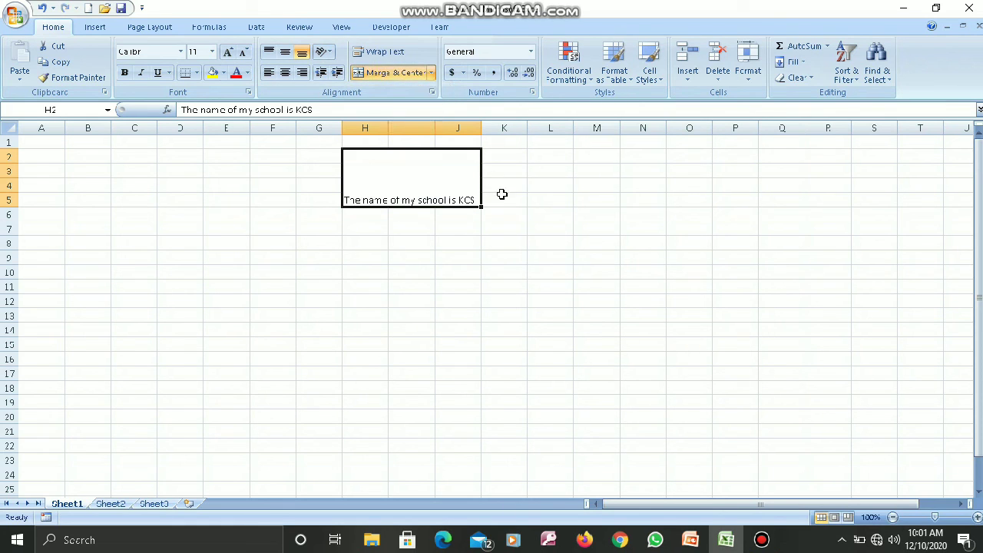
pyautogui.click(520, 228)
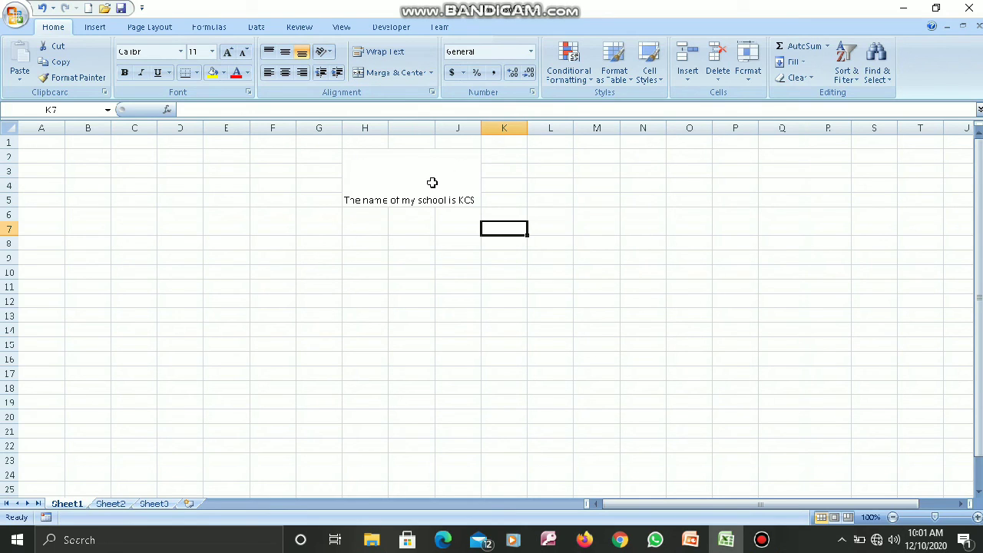
# Step: Unmerge the merged block H2 through J5 with Unmerge Cells and select cell H2
pyautogui.click(431, 73)
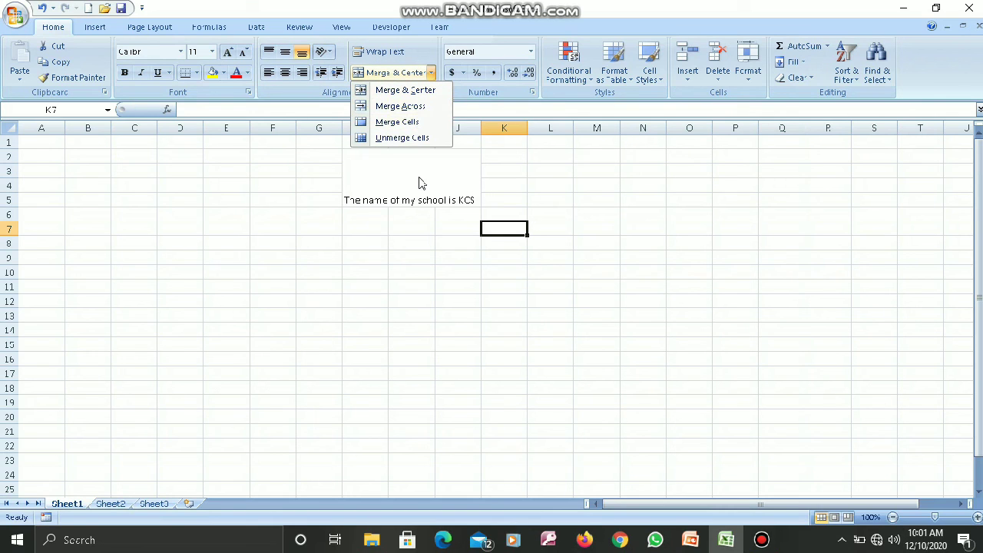
pyautogui.click(522, 178)
pyautogui.click(441, 184)
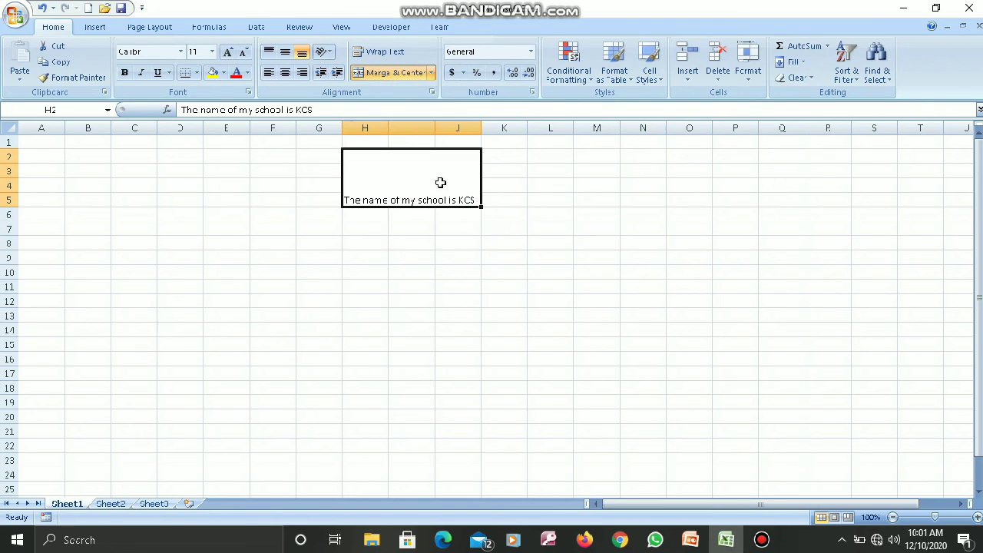
pyautogui.click(433, 75)
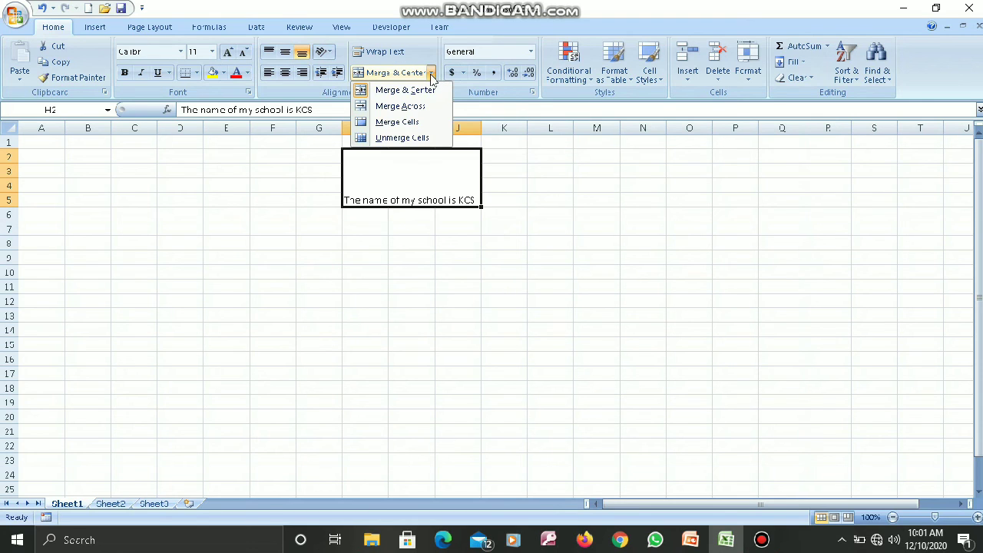
pyautogui.click(402, 138)
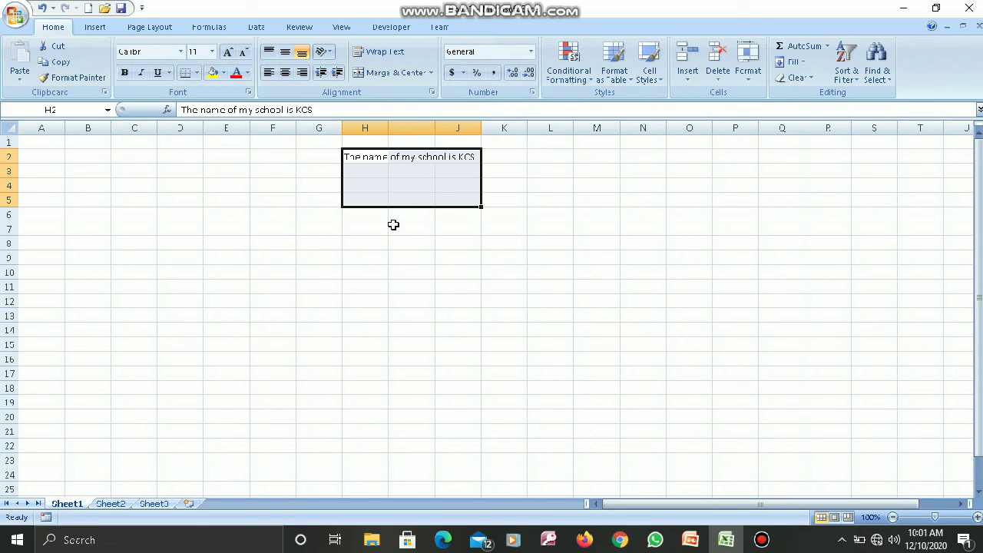
pyautogui.click(390, 272)
pyautogui.click(379, 165)
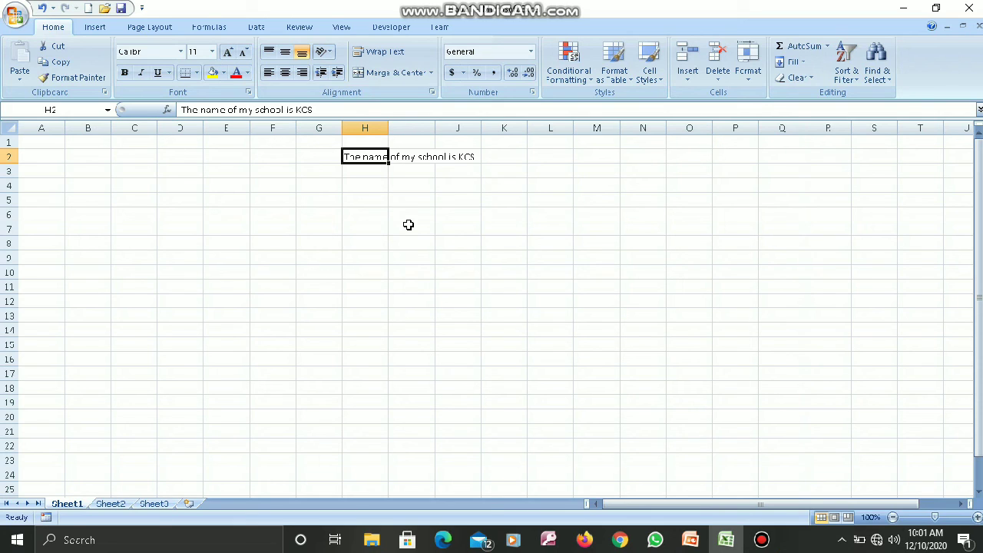
pyautogui.moveTo(473, 3)
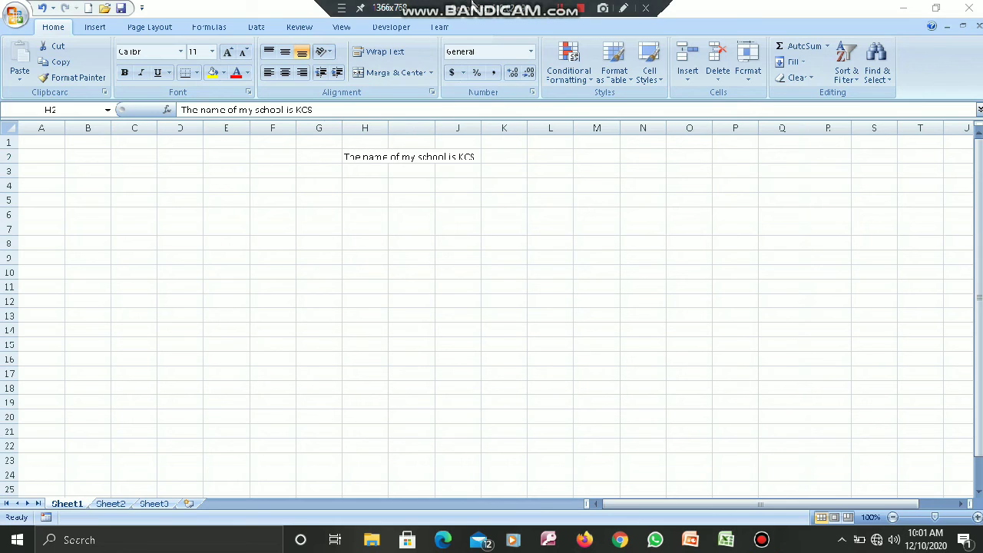